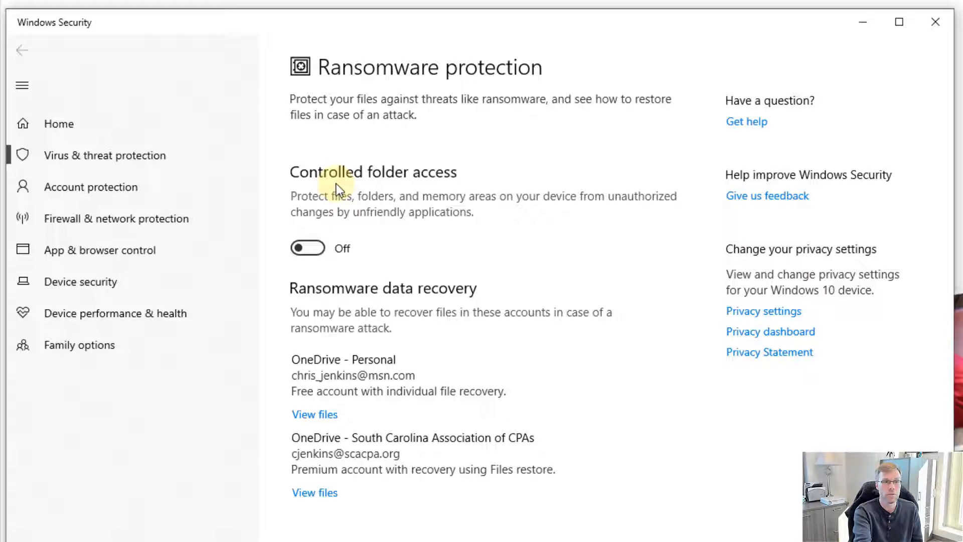
Step: Turn on Controlled folder access and open its list of protected folders
left_click(315, 251)
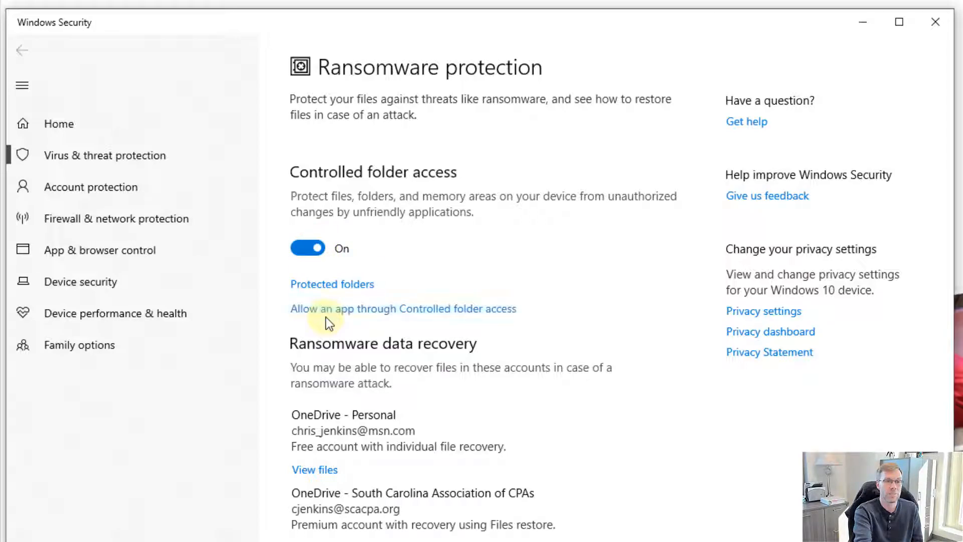
left_click(335, 289)
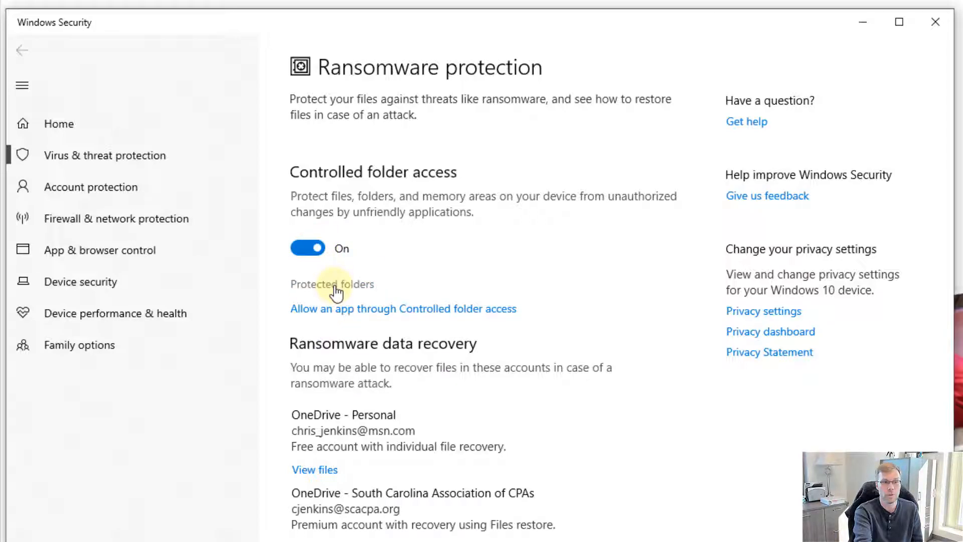
left_click(334, 287)
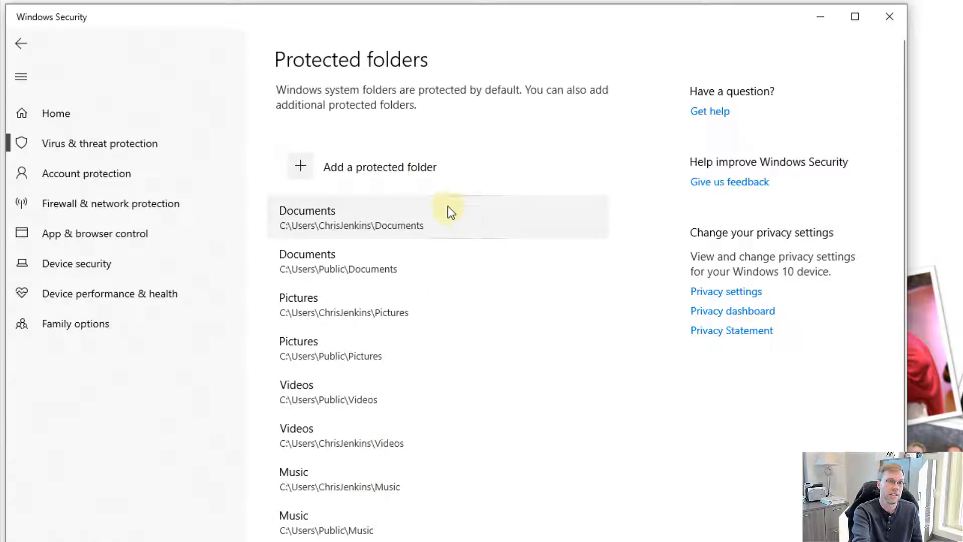
Step: Add the Dropbox folder to the protected folders
left_click(402, 161)
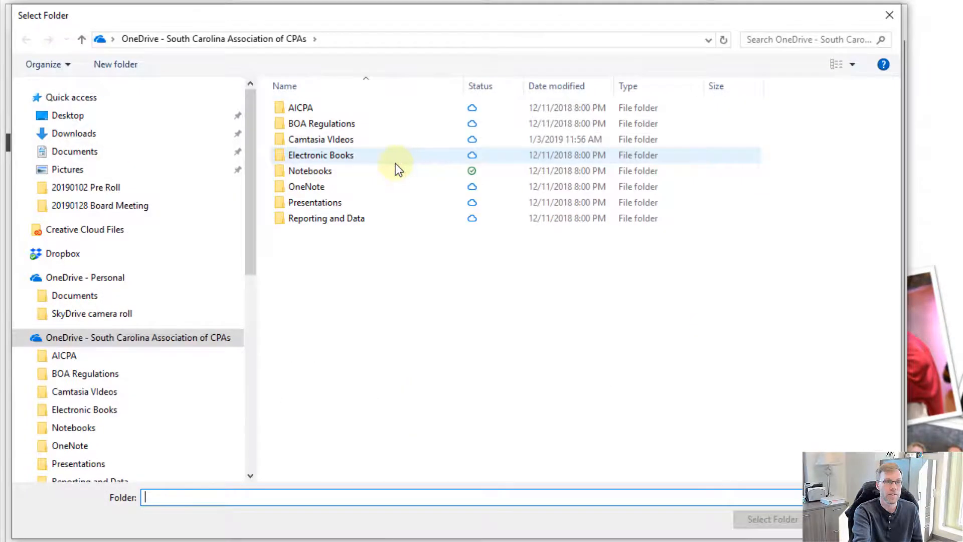
left_click(71, 254)
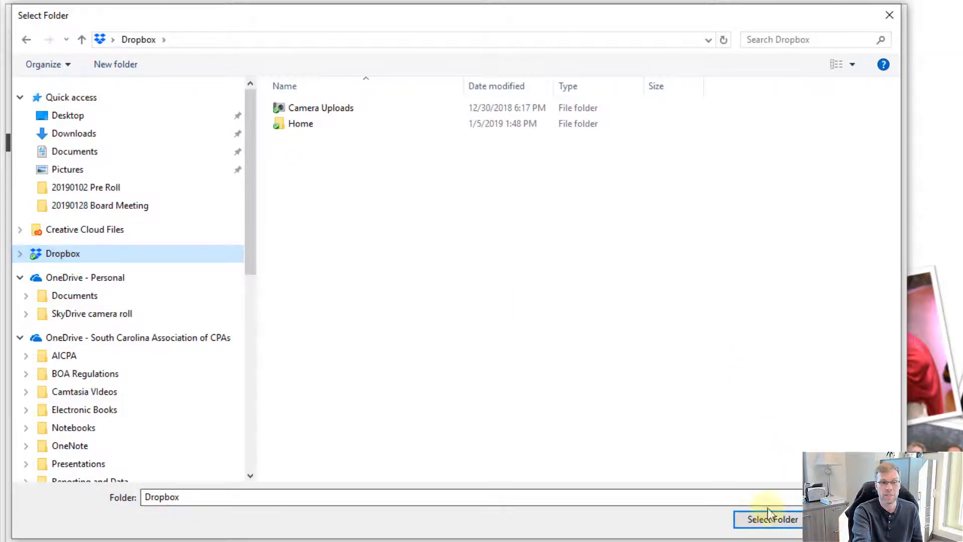
left_click(766, 526)
Step: Add the OneDrive - Personal and OneDrive - South Carolina Association of CPAs folders to the protected folders
left_click(359, 161)
left_click(78, 278)
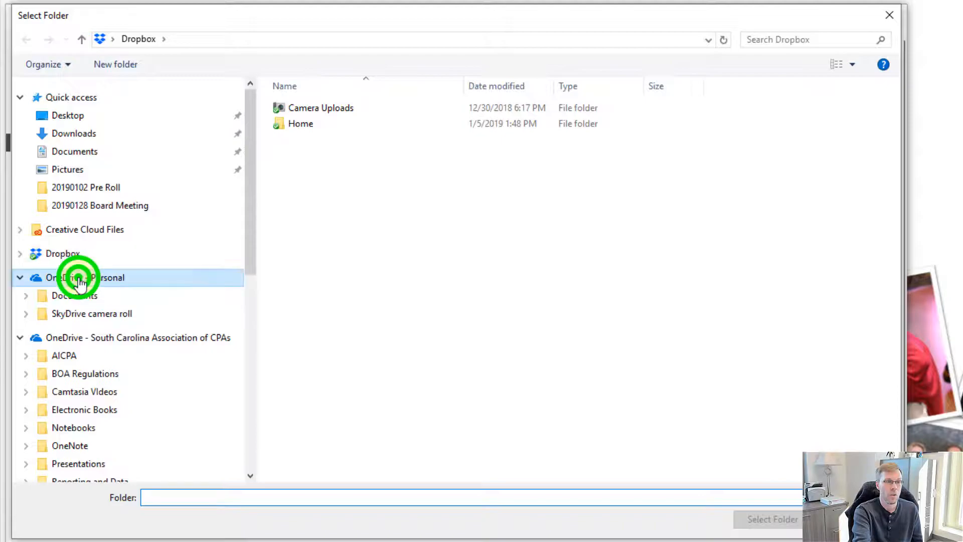
left_click(769, 517)
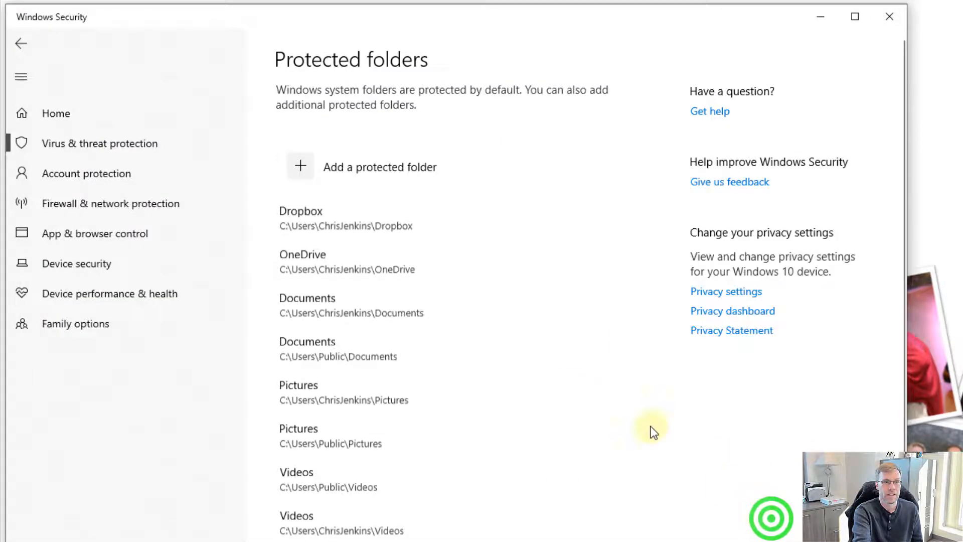
left_click(392, 164)
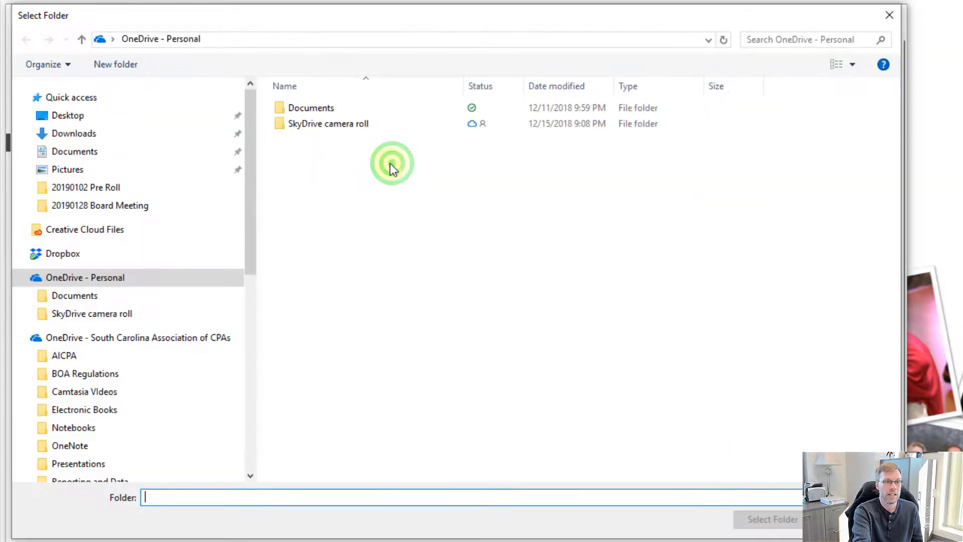
left_click(102, 341)
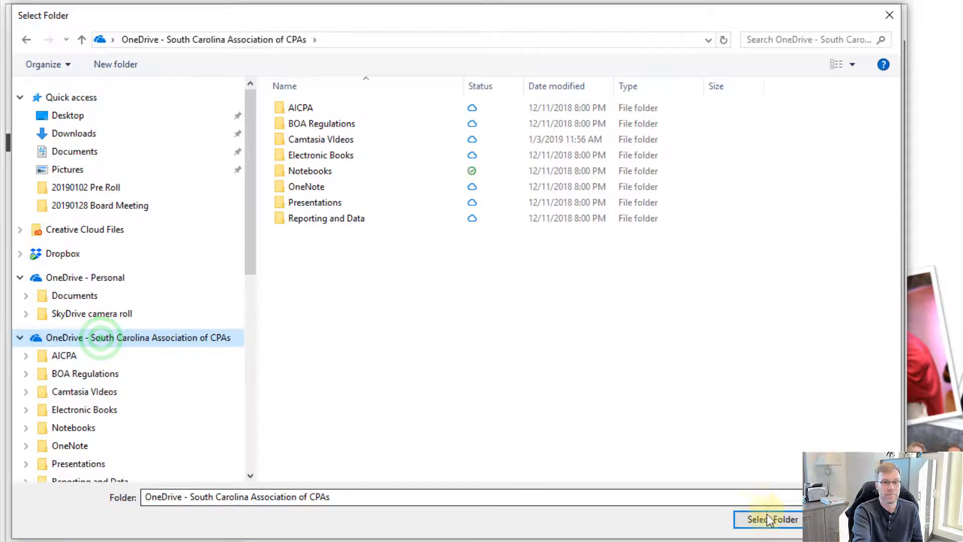
left_click(765, 518)
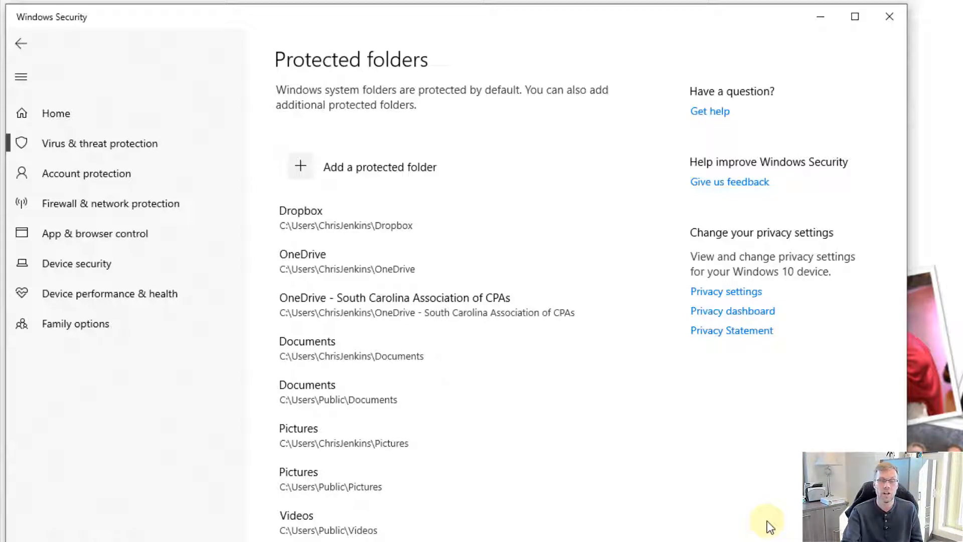
Step: Return to the ransomware protection settings and view the apps allowed through Controlled folder access
left_click(19, 44)
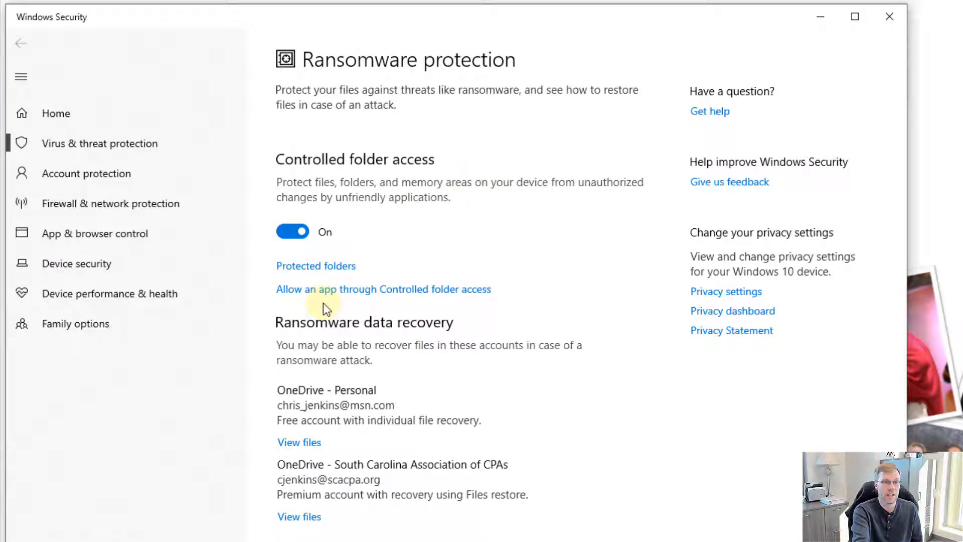
left_click(424, 291)
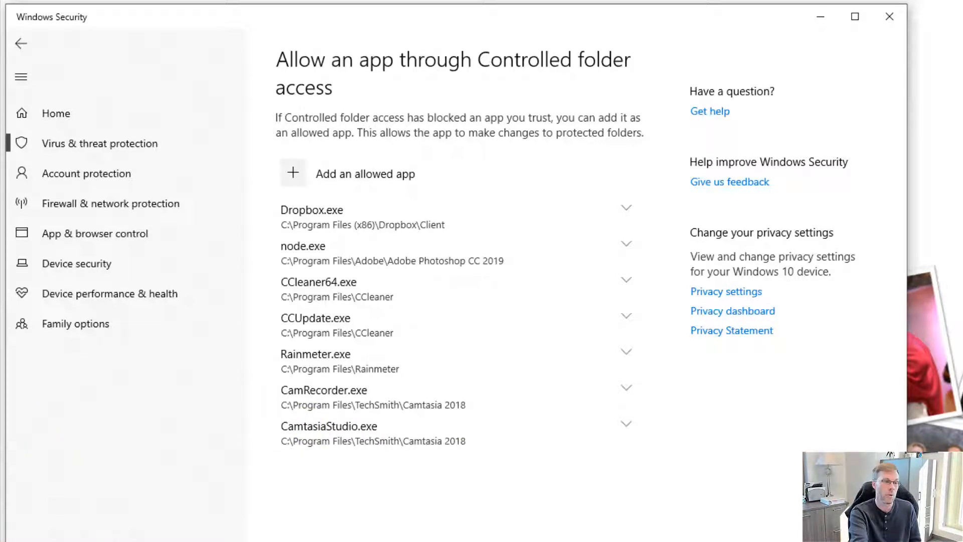
Step: Switch to Adobe Photoshop CC 2019 and open the recent image desktop6.png
key("super")
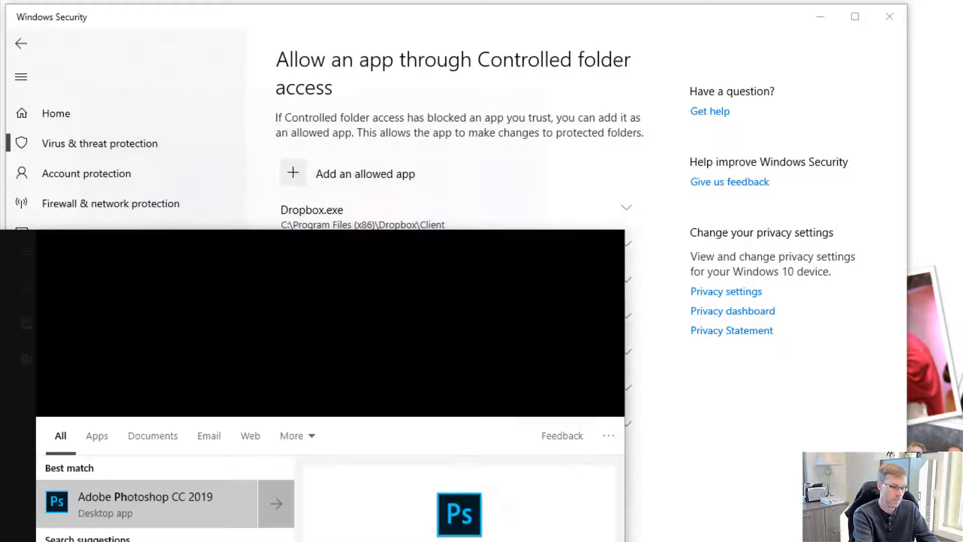
type("photo")
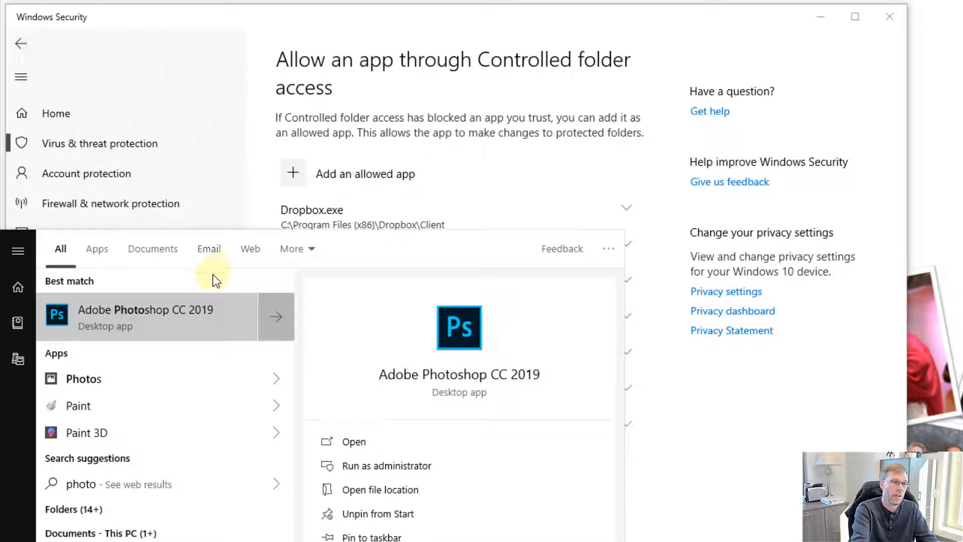
left_click(174, 311)
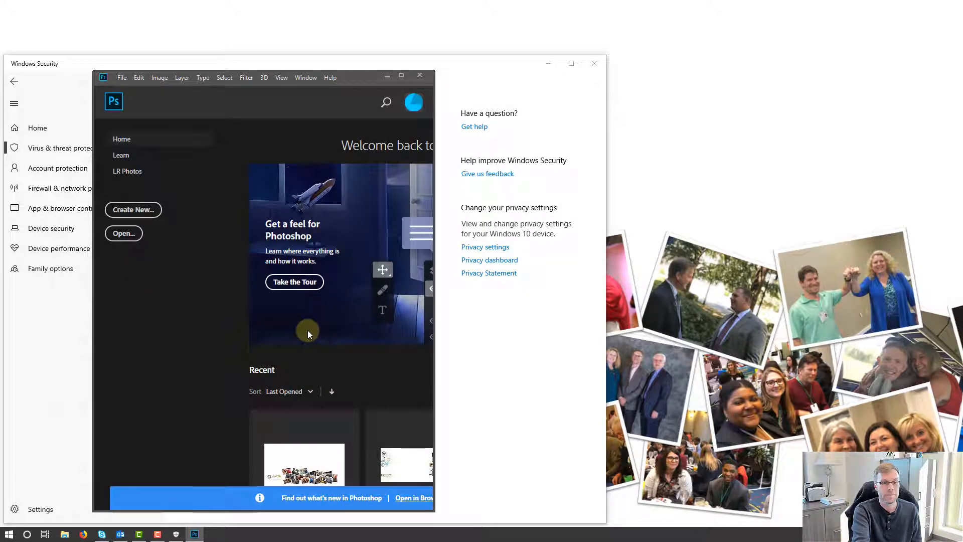
left_click(303, 464)
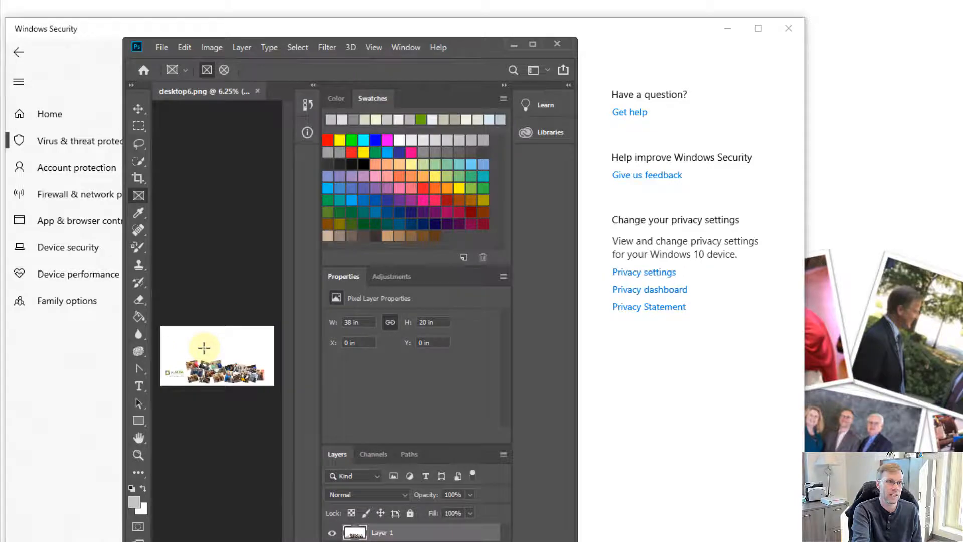
Step: Try to quick-export the image as a PNG named desktop6 into the protected Dropbox folder
left_click(161, 48)
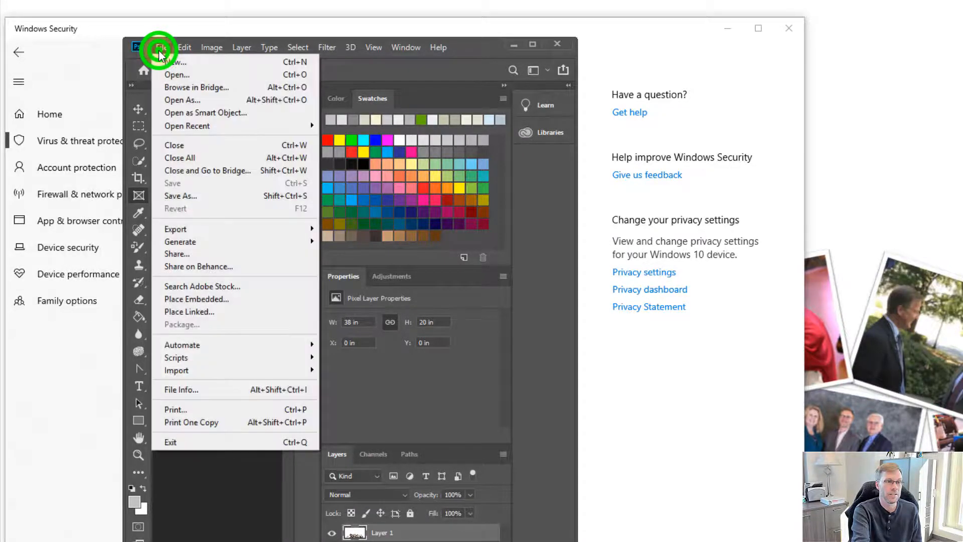
left_click(179, 229)
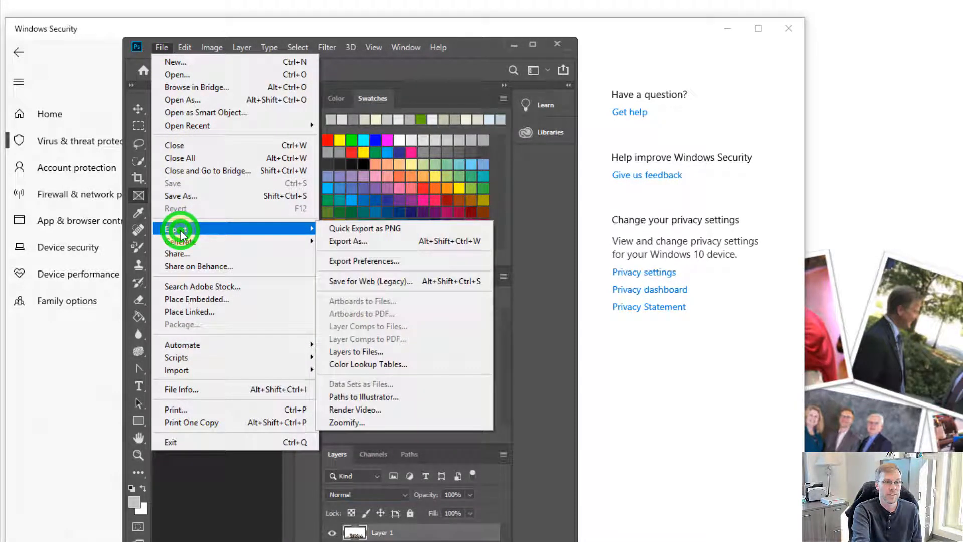
left_click(380, 232)
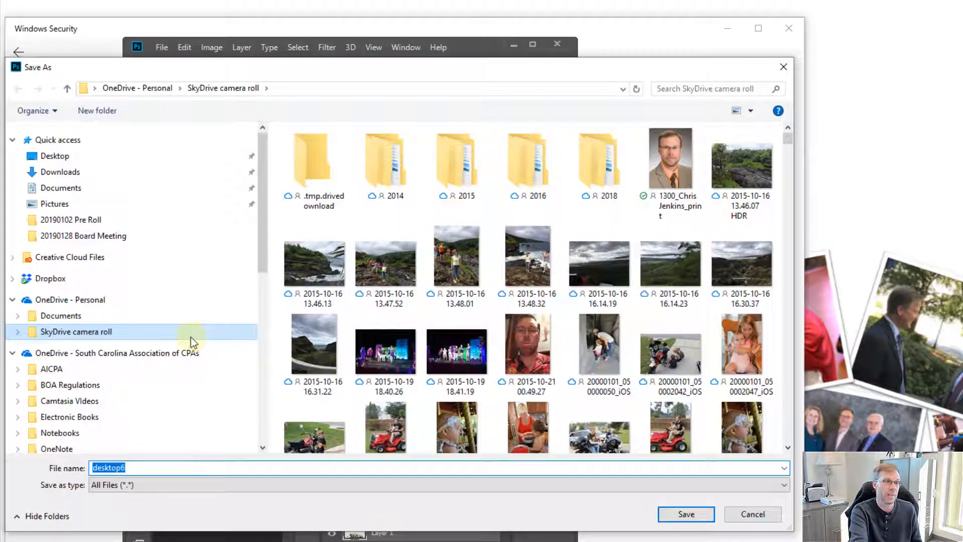
left_click(59, 280)
left_click(134, 470)
double_click(135, 469)
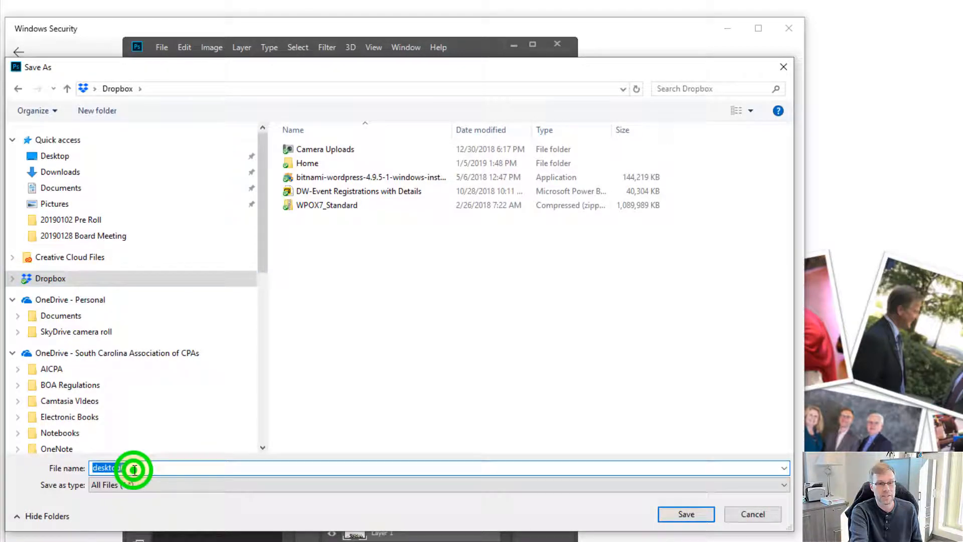
left_click(687, 519)
left_click_drag(962, 159, 275, 236)
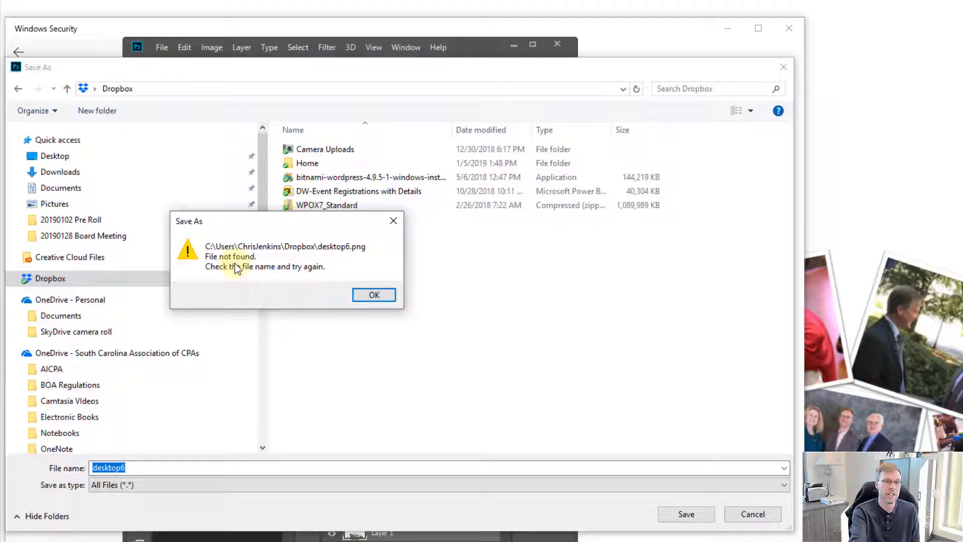
left_click(375, 296)
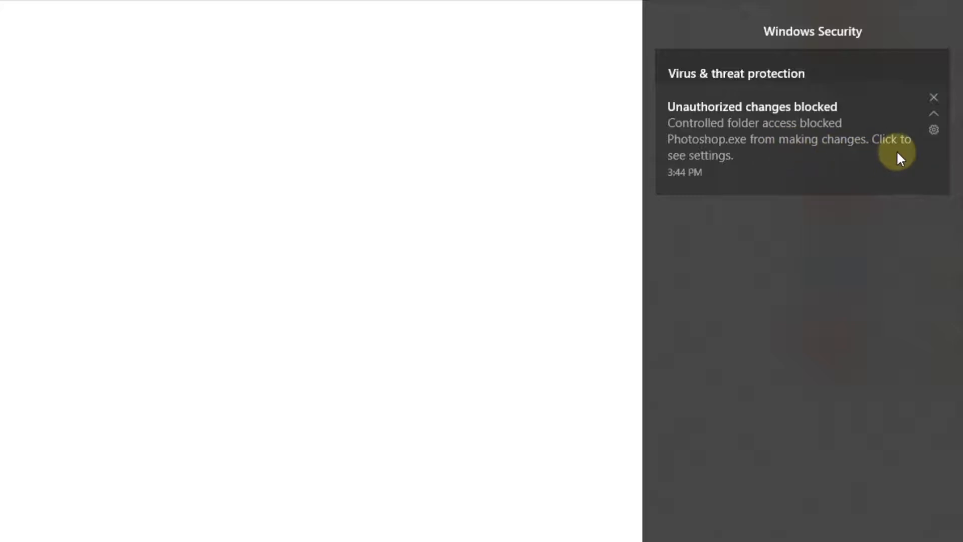
Step: Switch to Windows Security through the blocked-changes notification and open the apps allowed through Controlled folder access
left_click(748, 133)
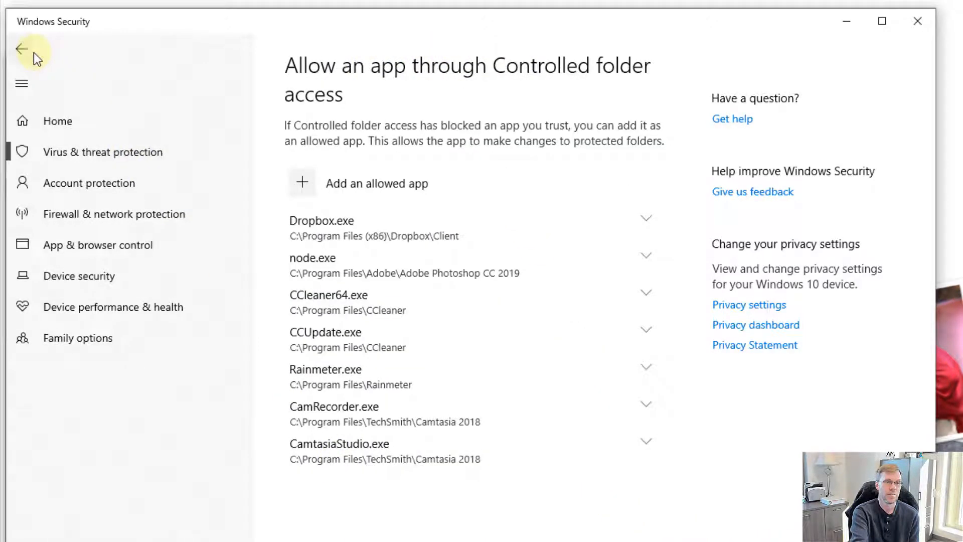
left_click(28, 52)
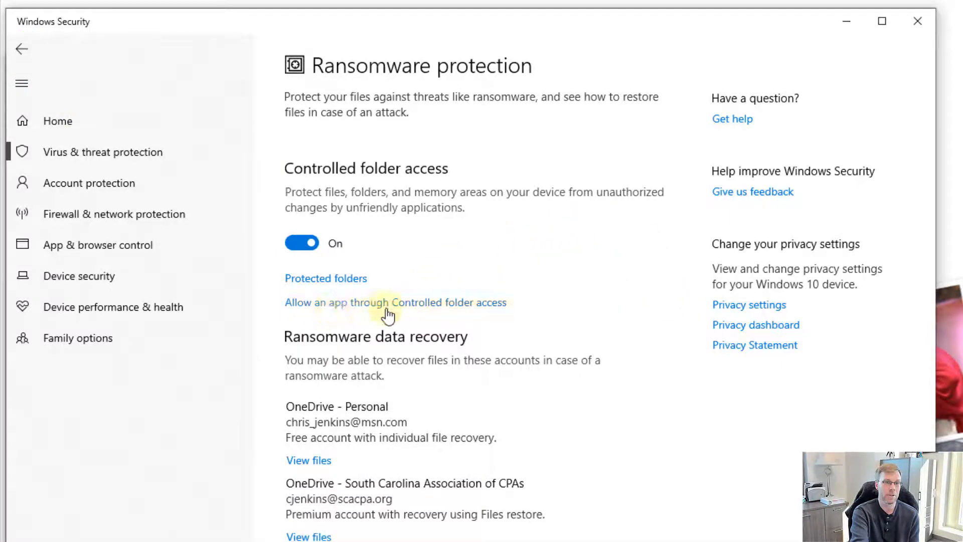
left_click(449, 307)
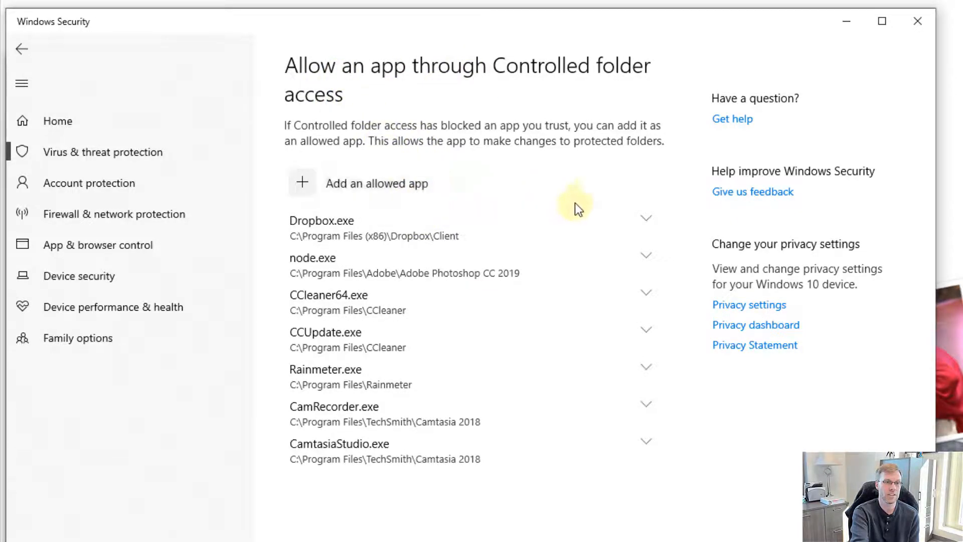
Step: Allow Photoshop.exe through Controlled folder access from the recently blocked apps, and close Windows Security
left_click(360, 191)
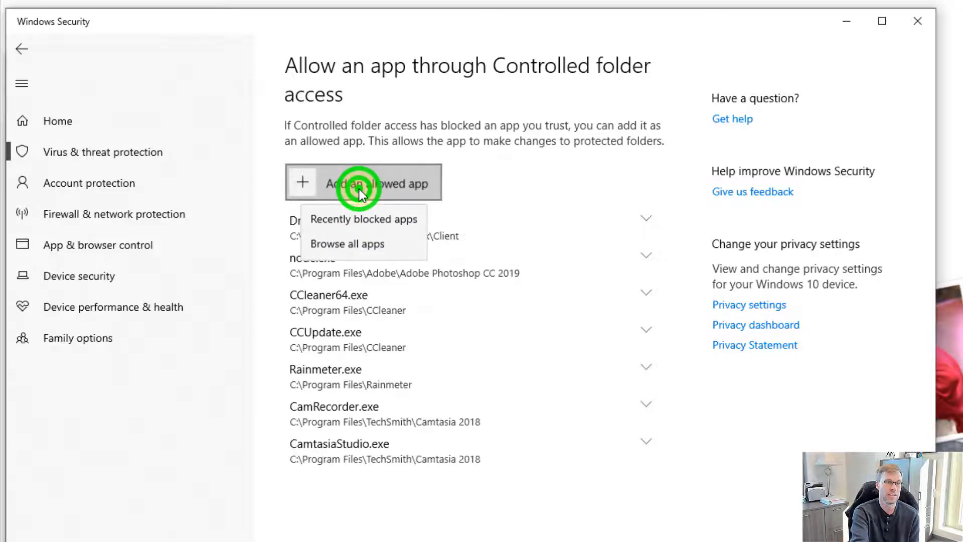
left_click(359, 221)
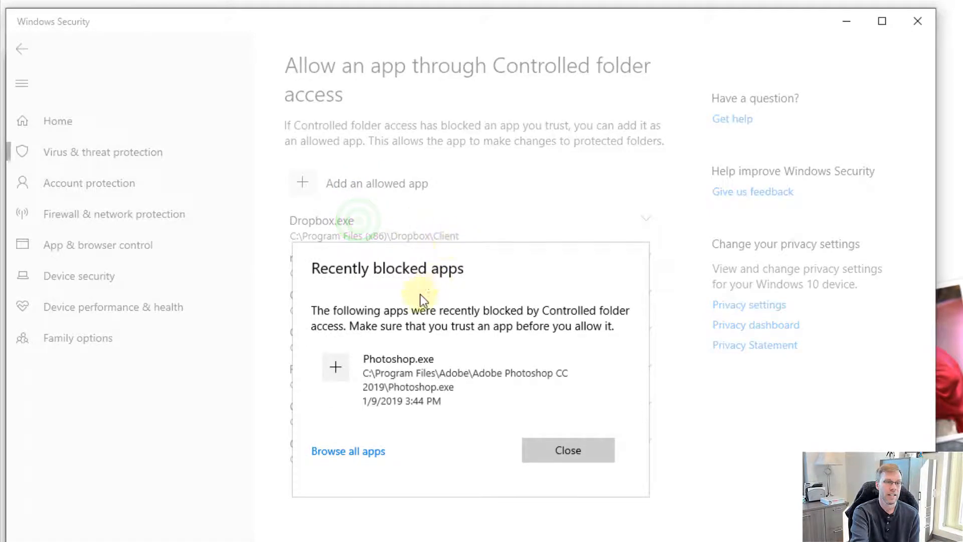
left_click(338, 368)
left_click(569, 424)
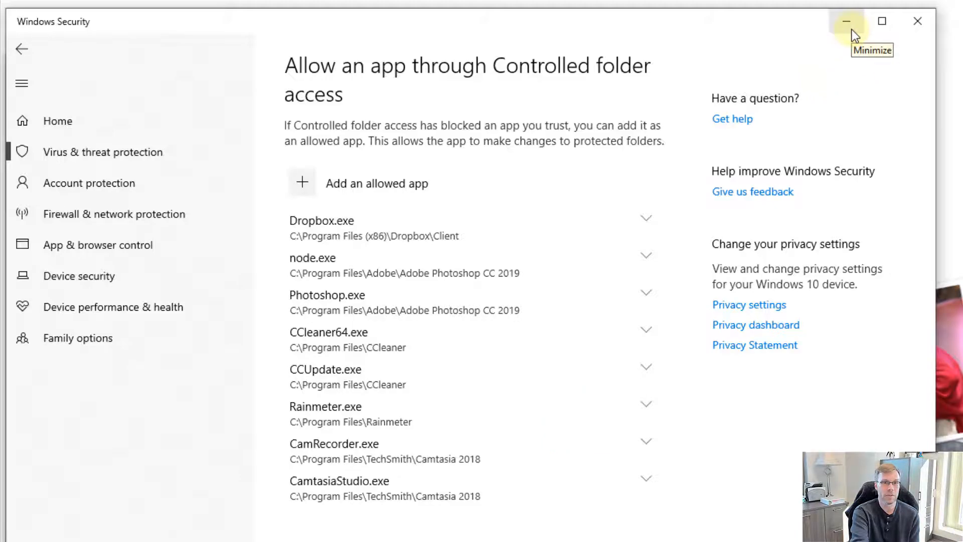
left_click(914, 27)
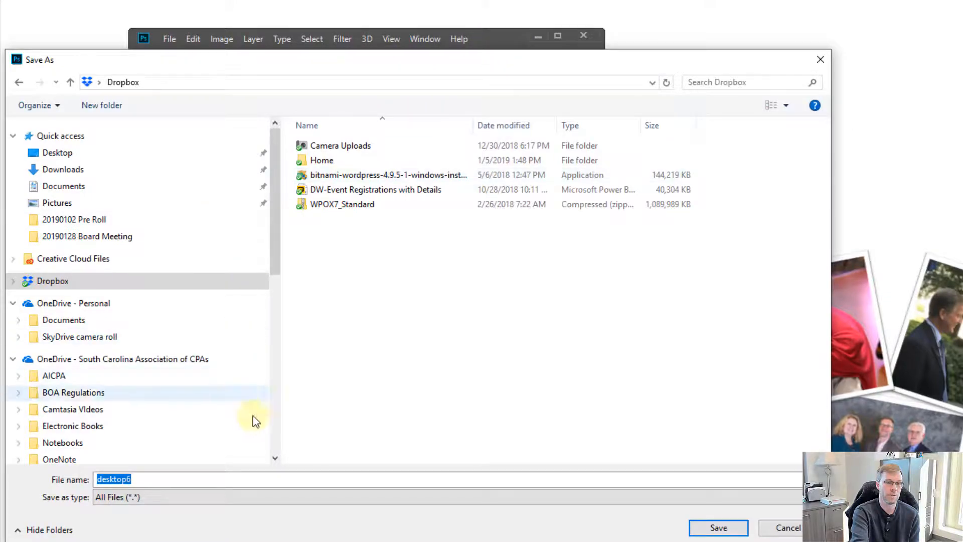
Step: Retry saving desktop6 to the Dropbox folder from the open save dialog, and close the dialog
left_click(719, 528)
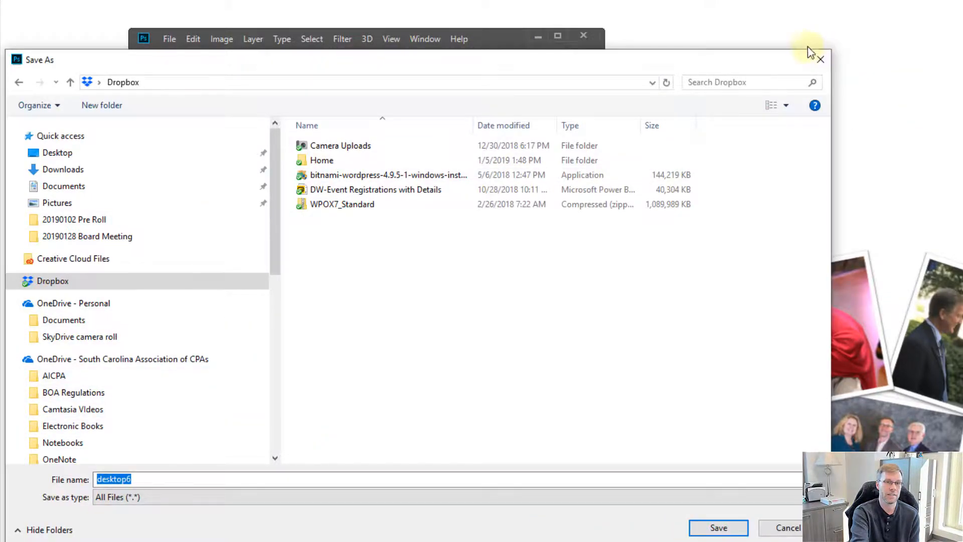
left_click(819, 57)
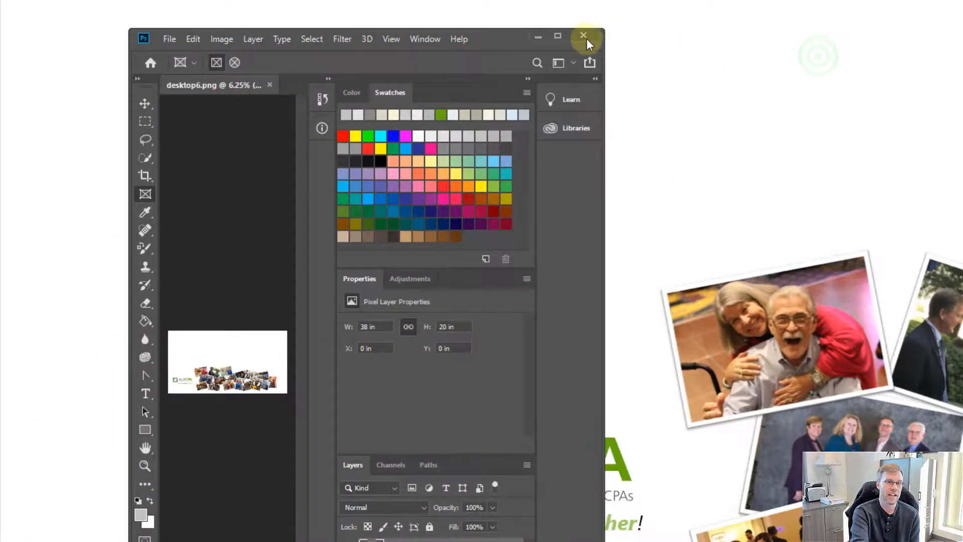
Step: Close Photoshop and launch Adobe Photoshop CC 2019 again
left_click(583, 36)
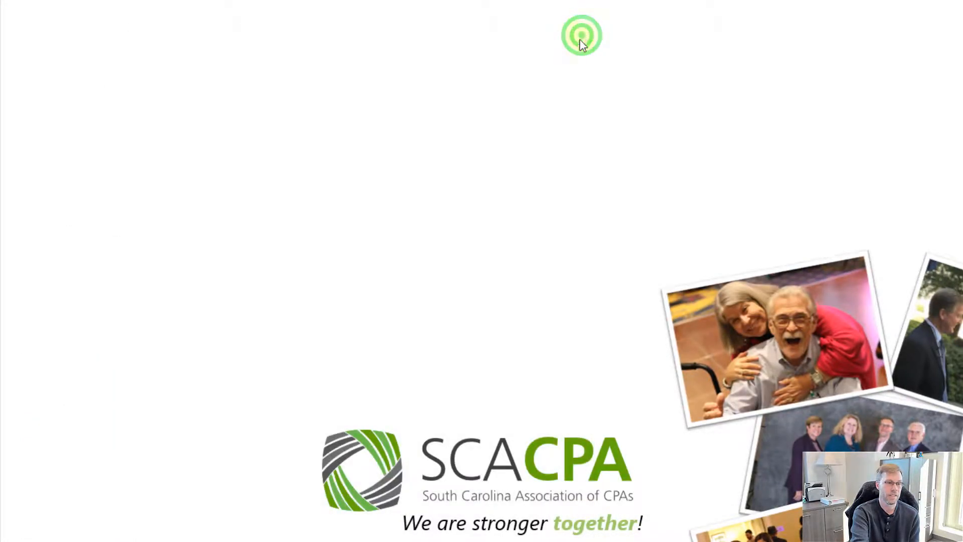
left_click(11, 531)
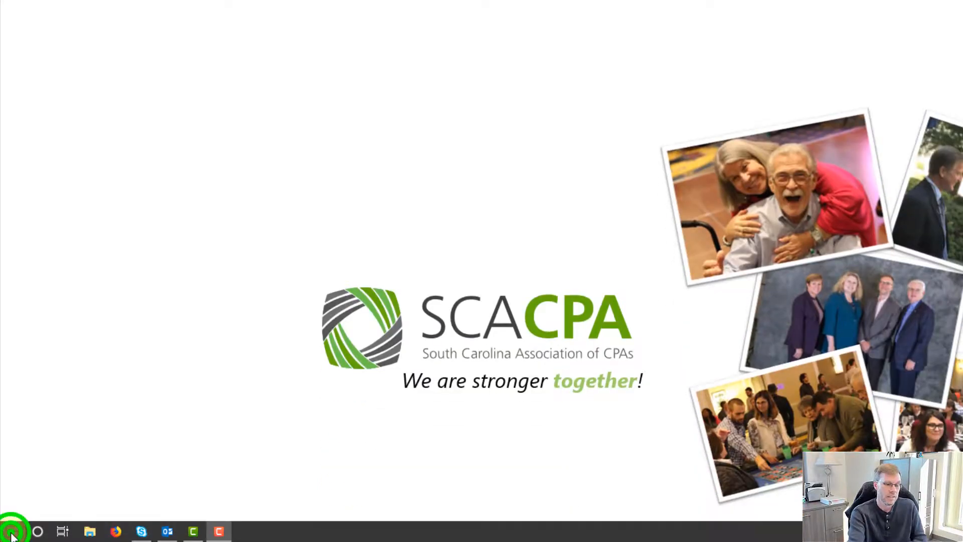
type("ph")
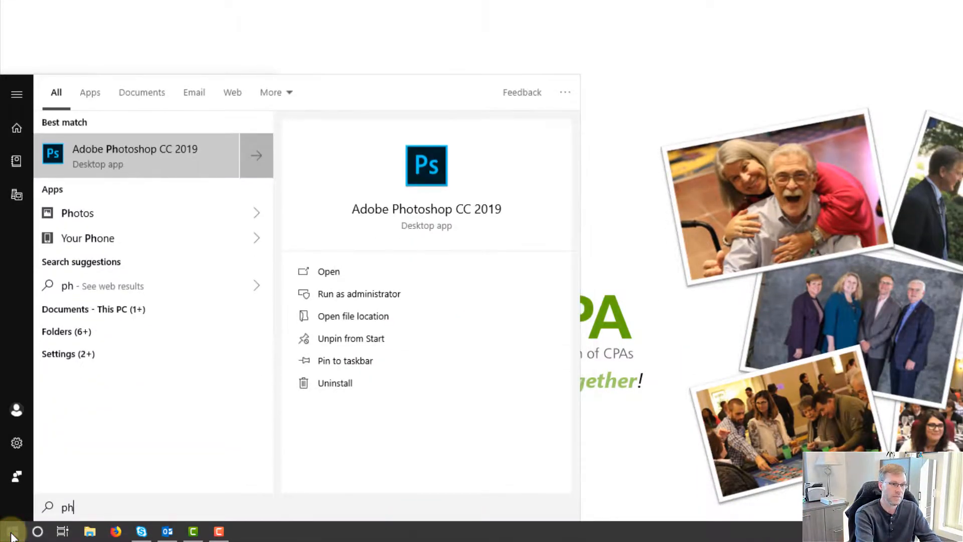
key("Return")
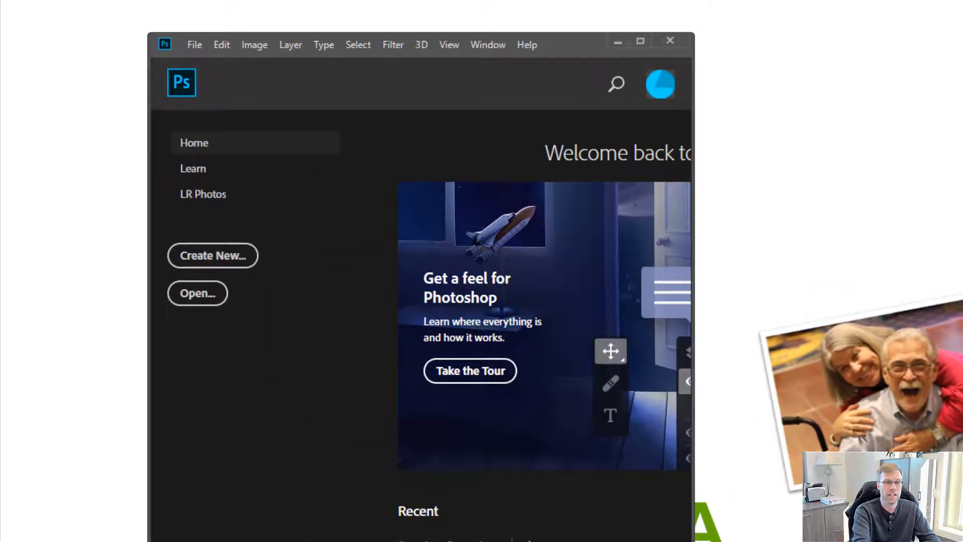
Step: Open the recent desktop6.png document and export it as desktop6 into the Dropbox folder
left_click(485, 539)
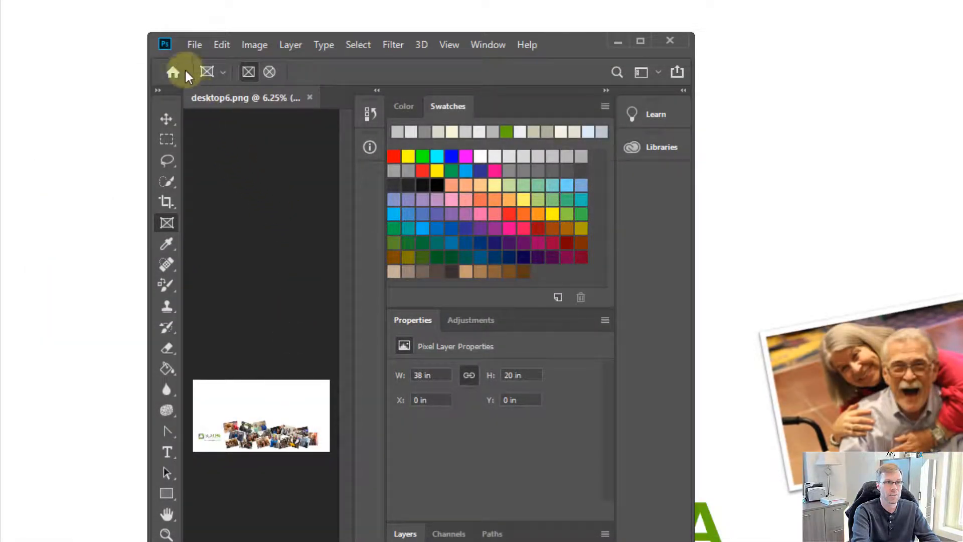
left_click(189, 44)
left_click(208, 262)
left_click(471, 264)
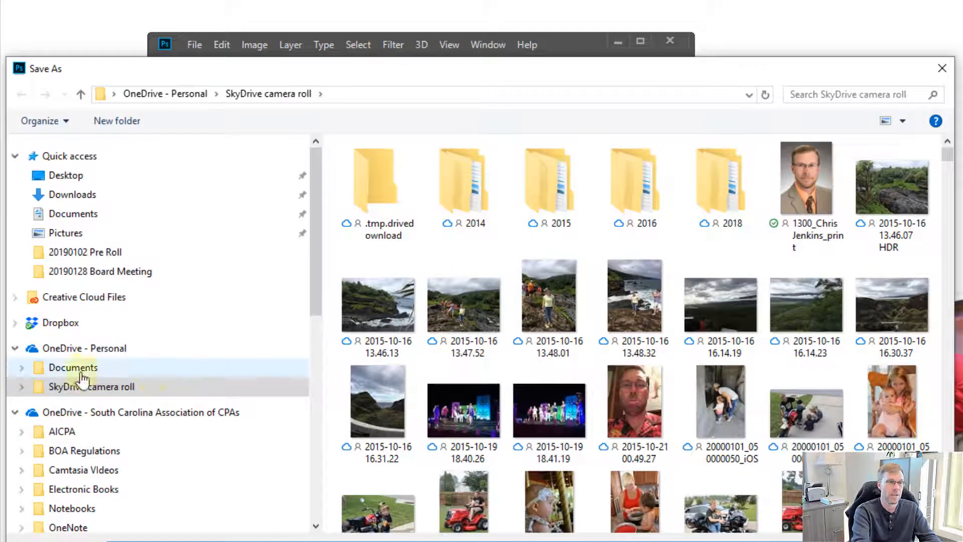
left_click(50, 322)
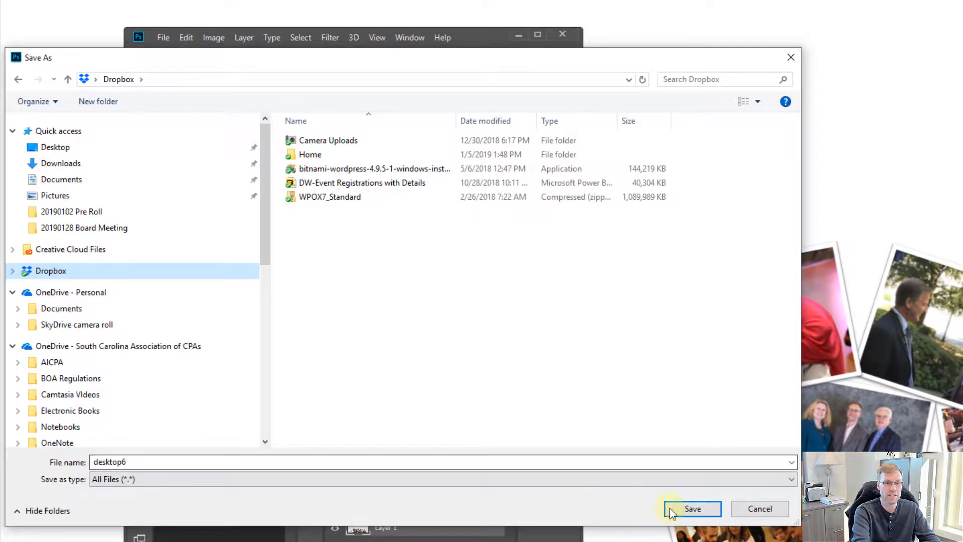
left_click(701, 511)
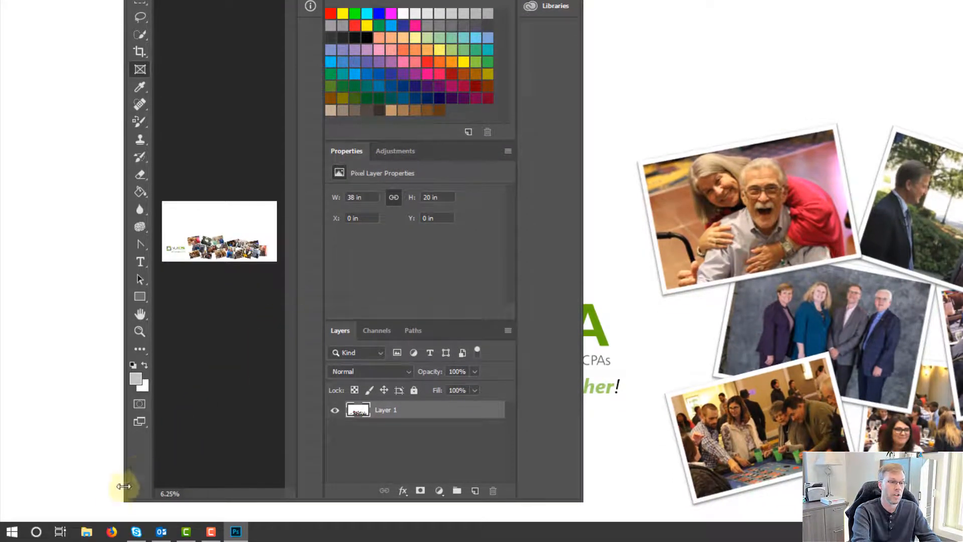
Step: Switch to File Explorer and open the Dropbox folder to check for the saved desktop6 file
left_click(90, 533)
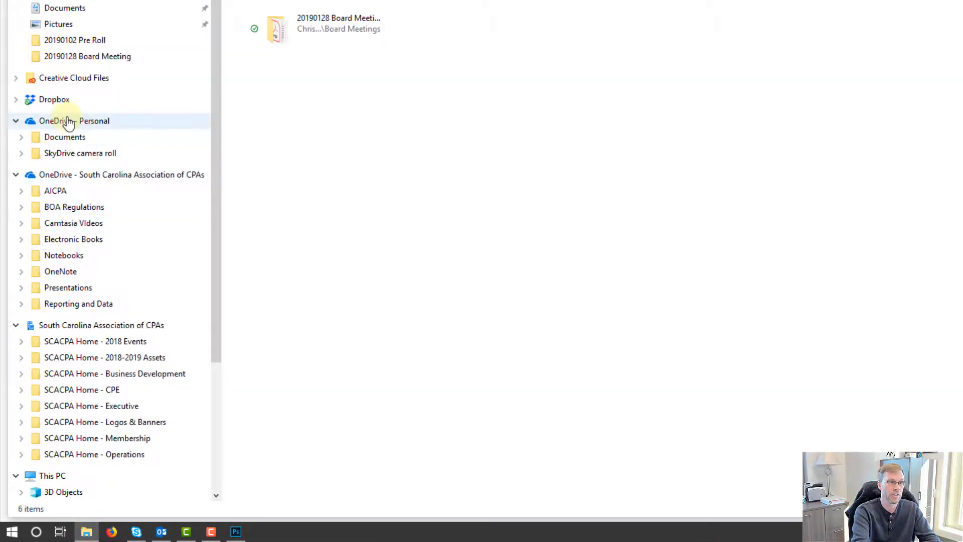
left_click(55, 100)
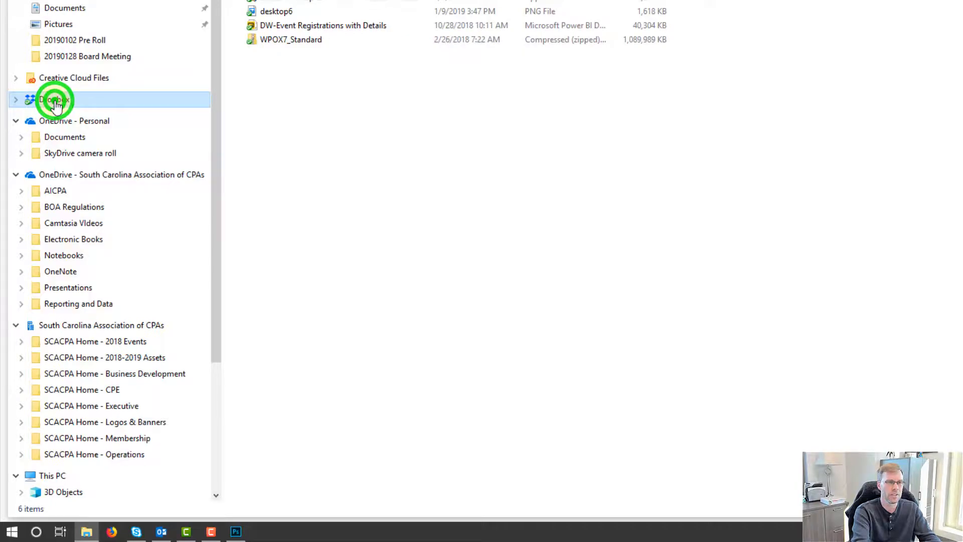